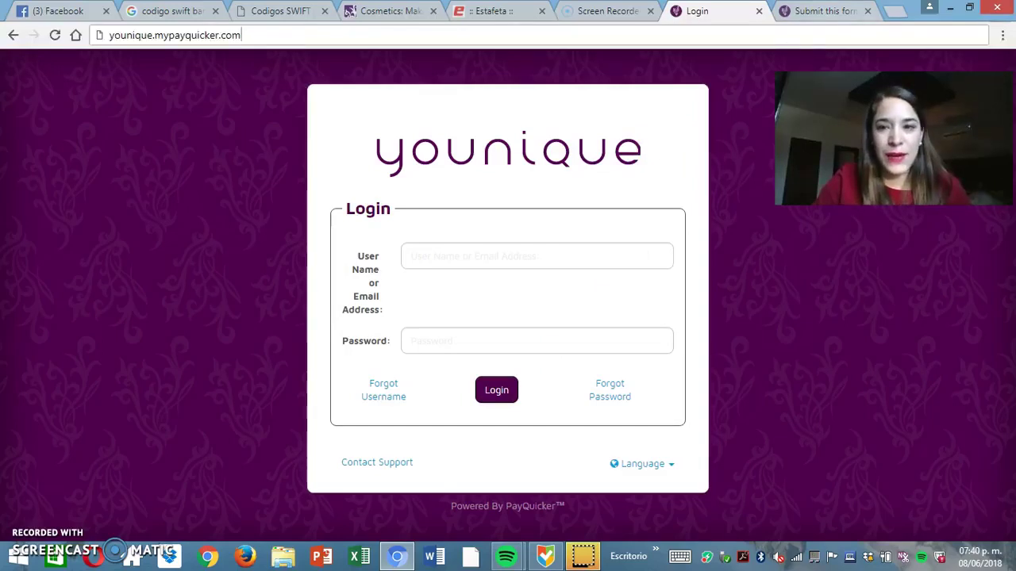
- Open the Send Instant Payment form for the commission account and review its recipient, amount and currency fields
key(ctrl+Tab)
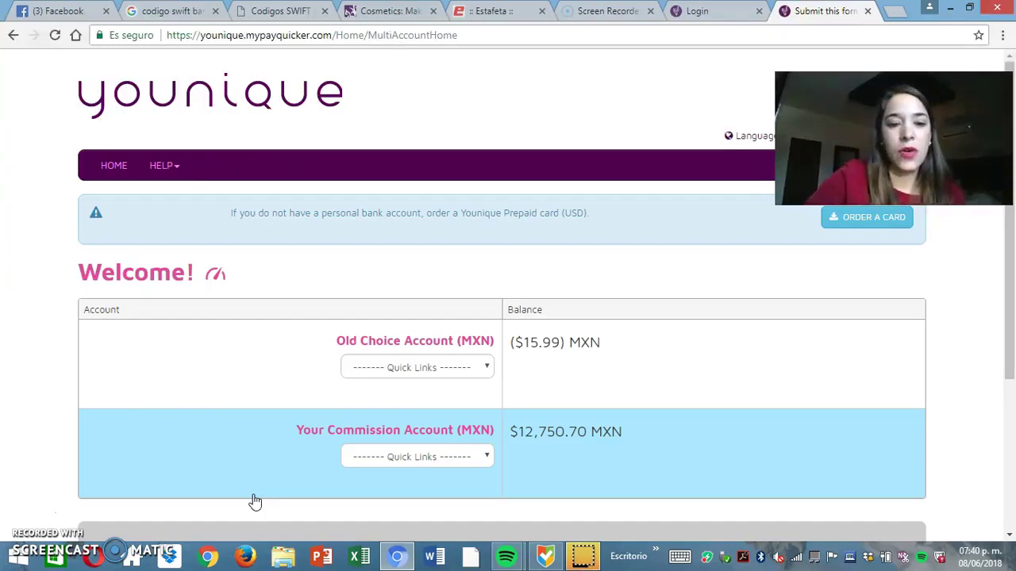
click(485, 461)
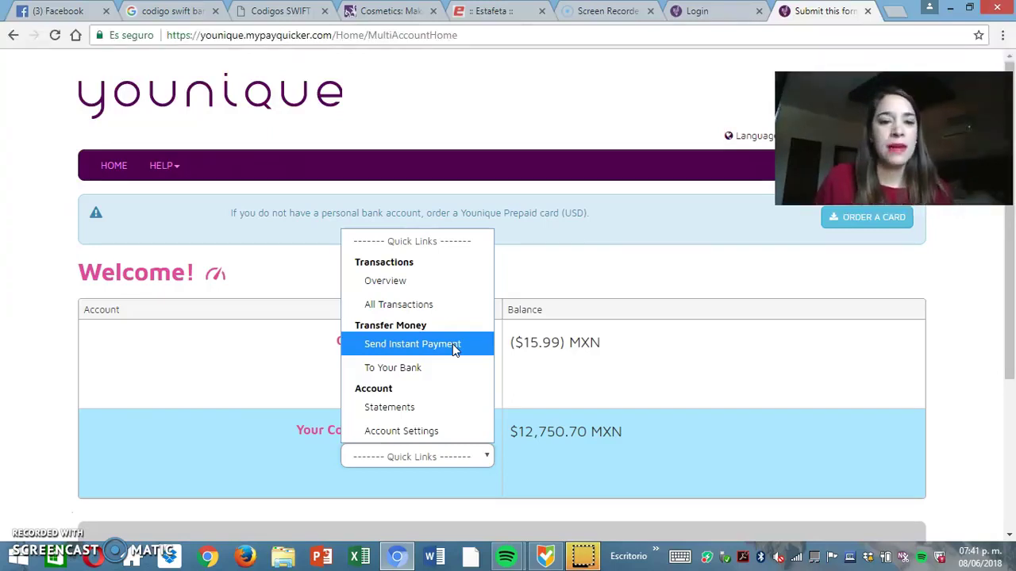
click(452, 343)
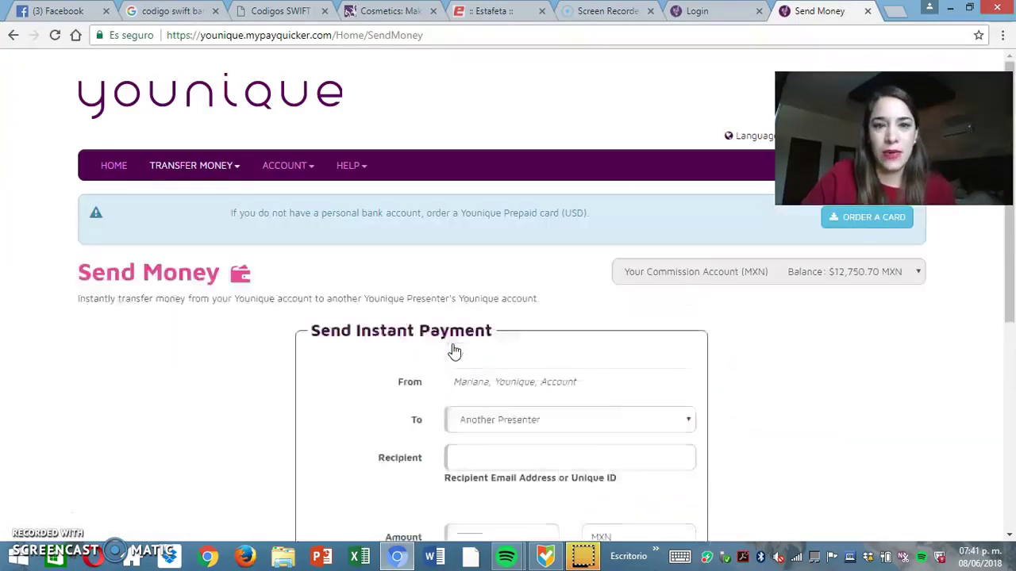
scroll(785, 262, down, 2)
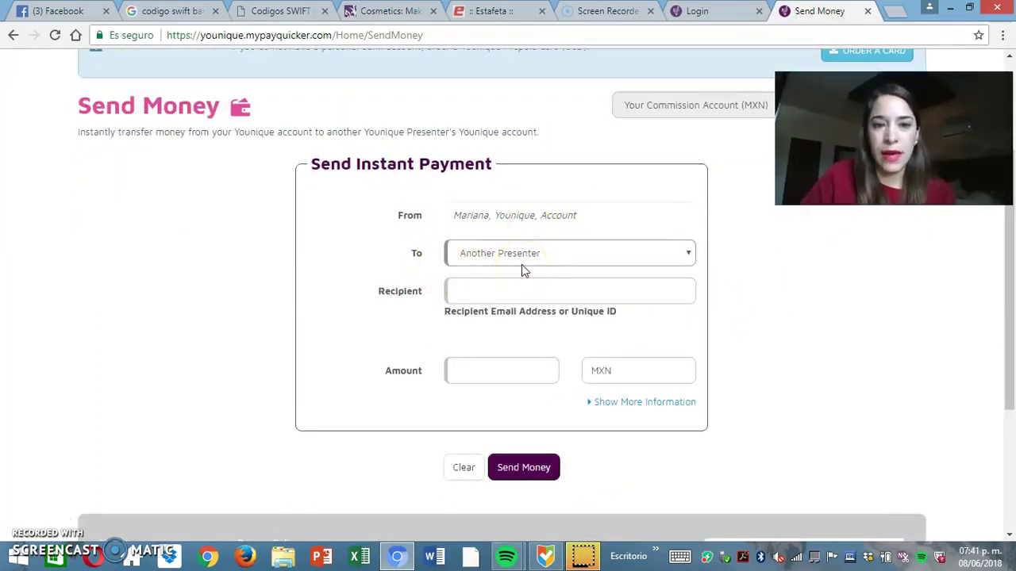
click(499, 291)
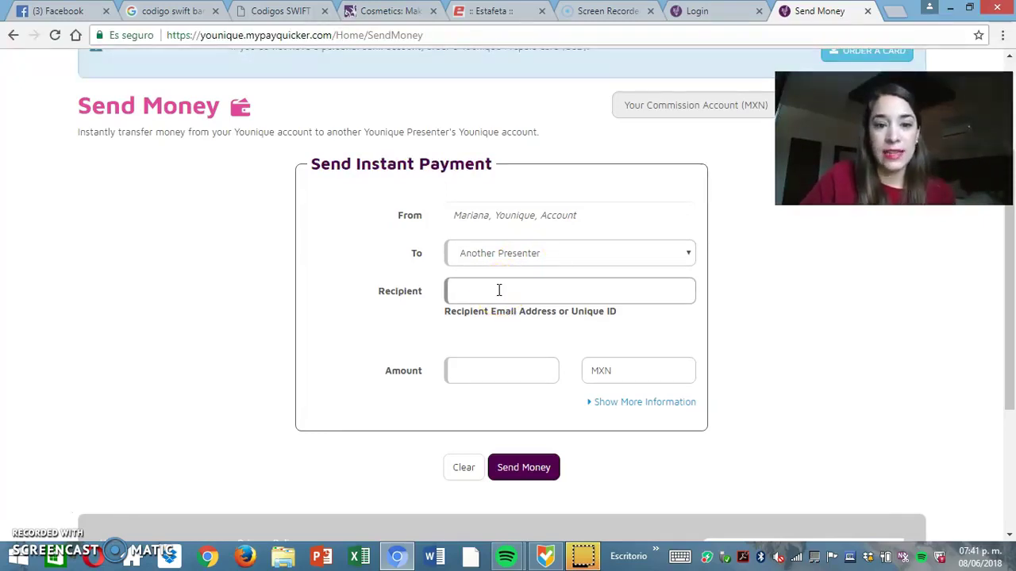
click(503, 369)
click(642, 379)
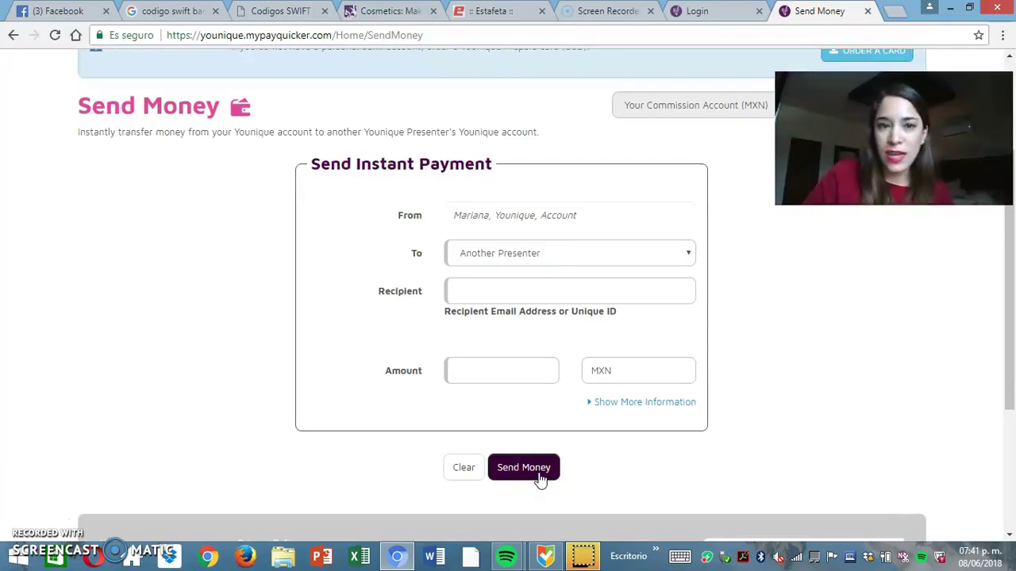
- Go to the form for transferring money to your own bank and review its destination account and amount fields
scroll(815, 471, up, 2)
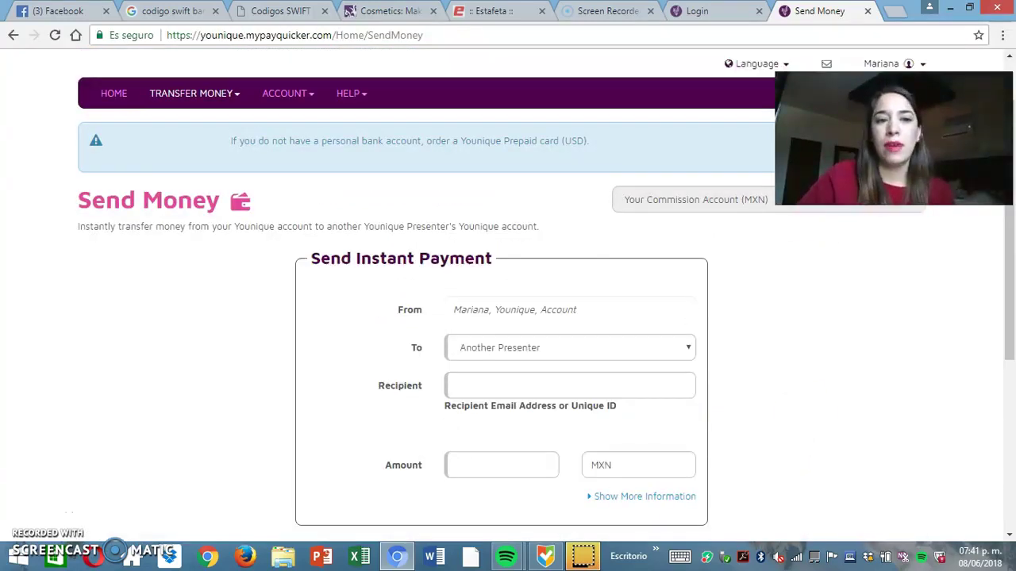
click(230, 97)
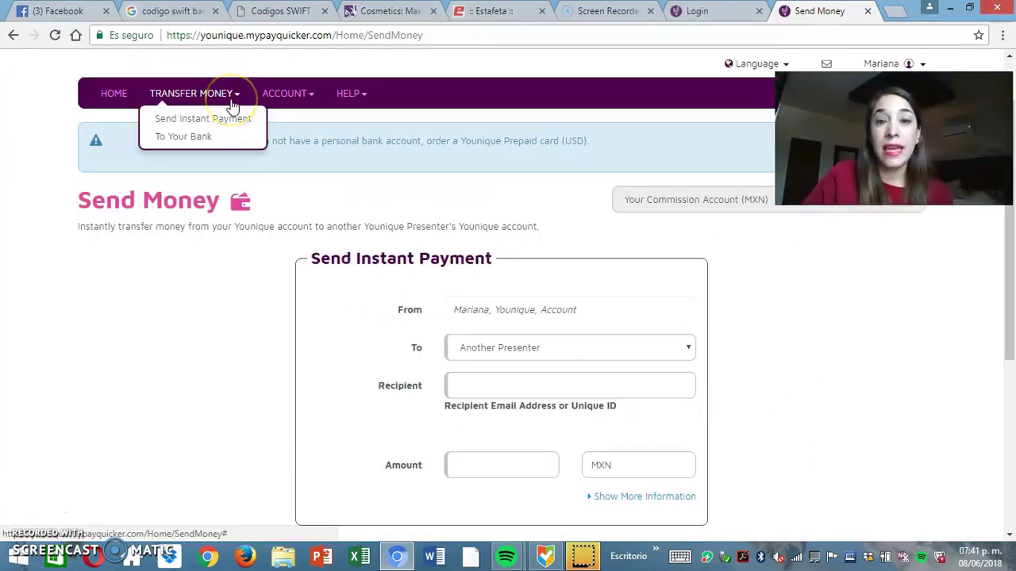
click(210, 138)
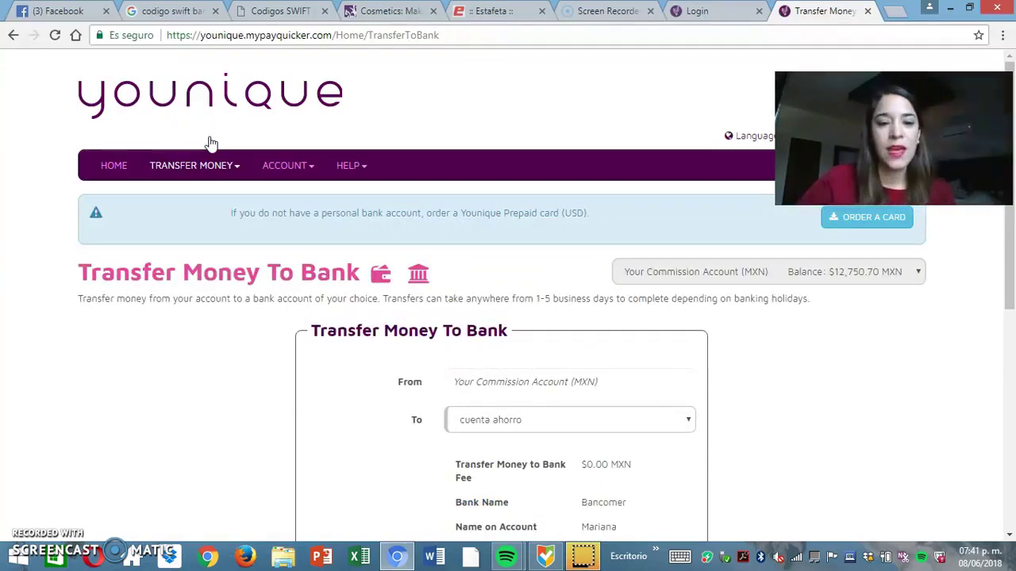
scroll(777, 385, down, 2)
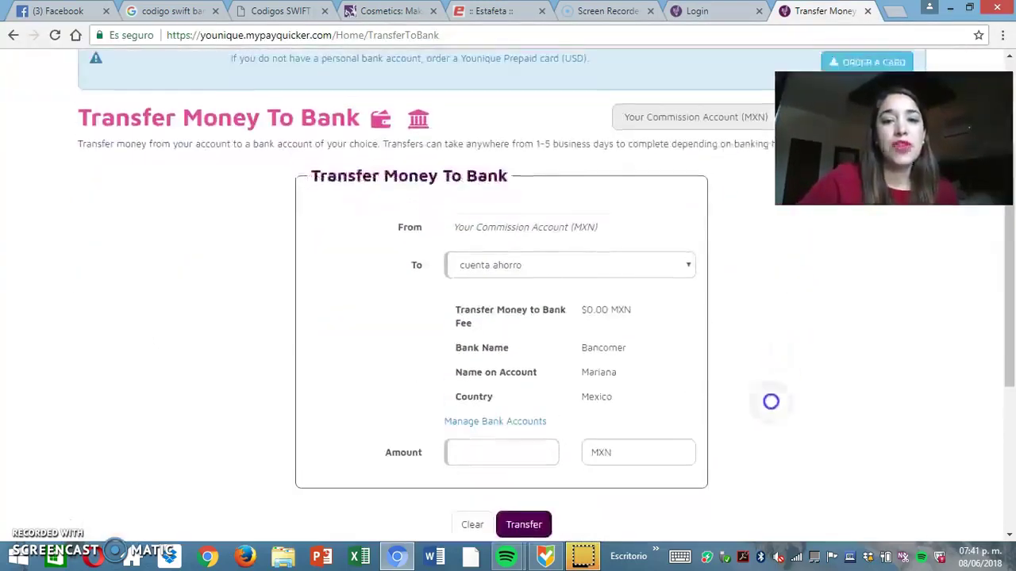
scroll(771, 400, up, 1)
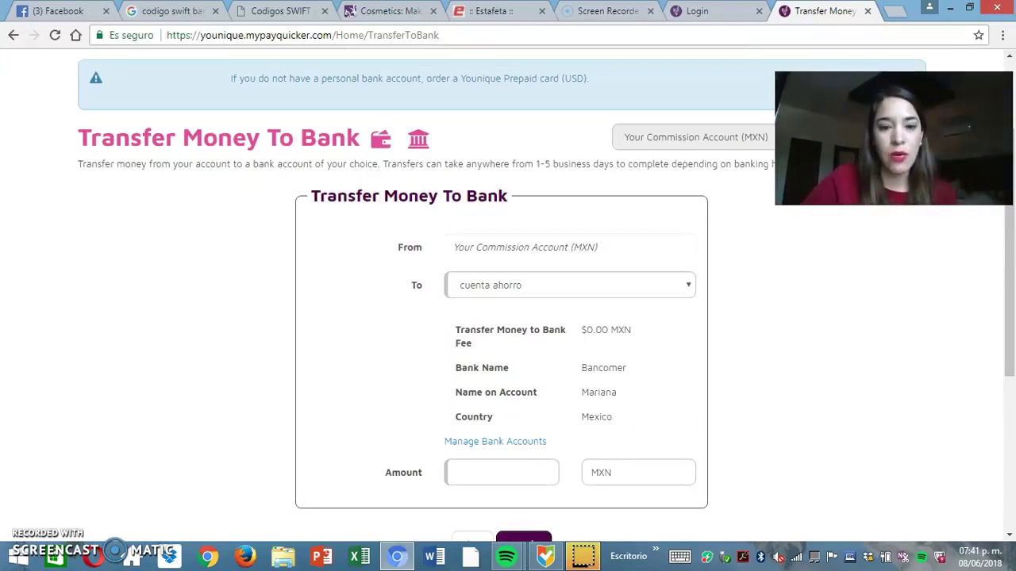
- Open the bank account management page and look over the profile, address and personal bank account sections
click(531, 445)
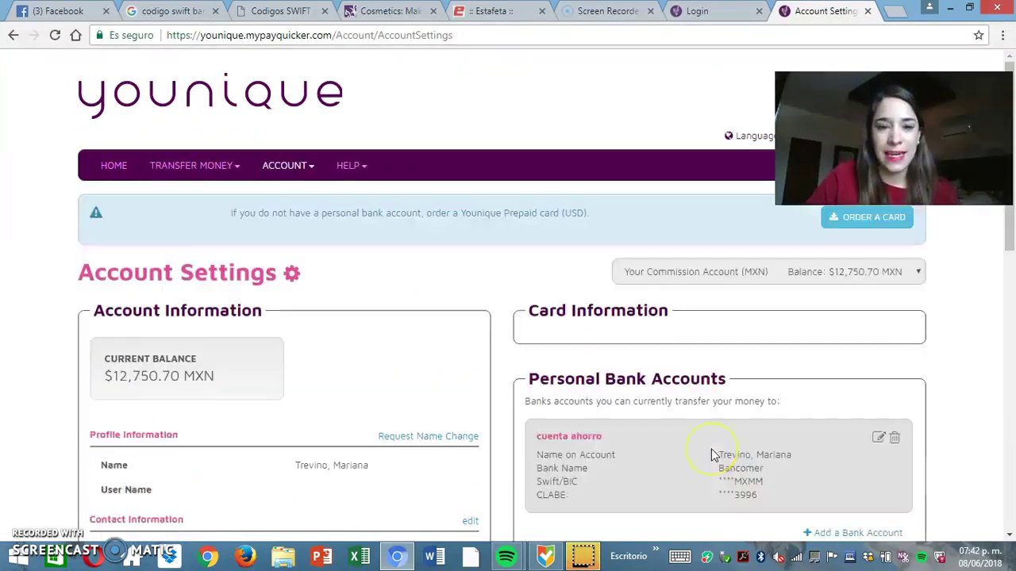
scroll(741, 280, down, 1)
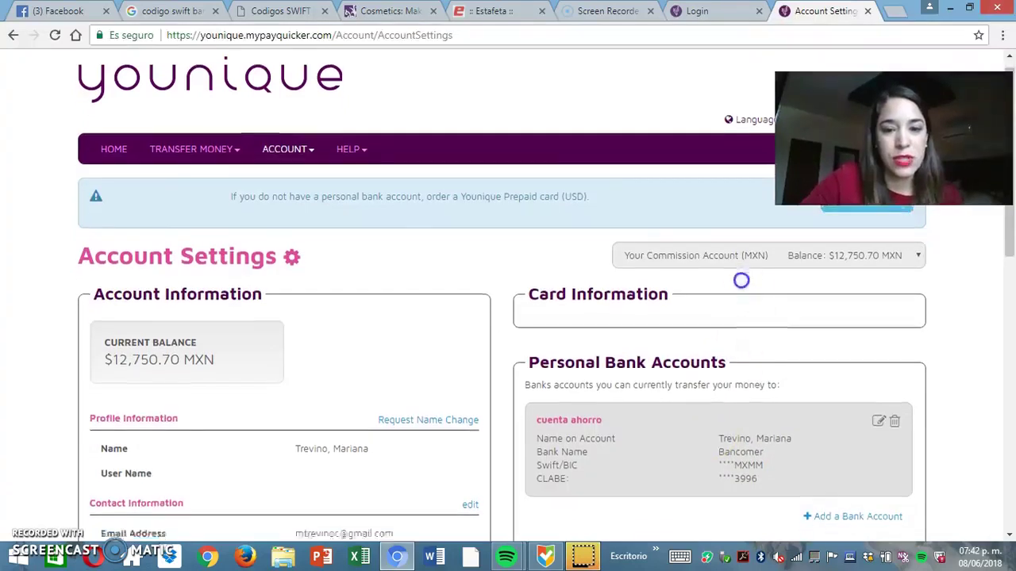
scroll(680, 324, down, 3)
scroll(685, 333, up, 1)
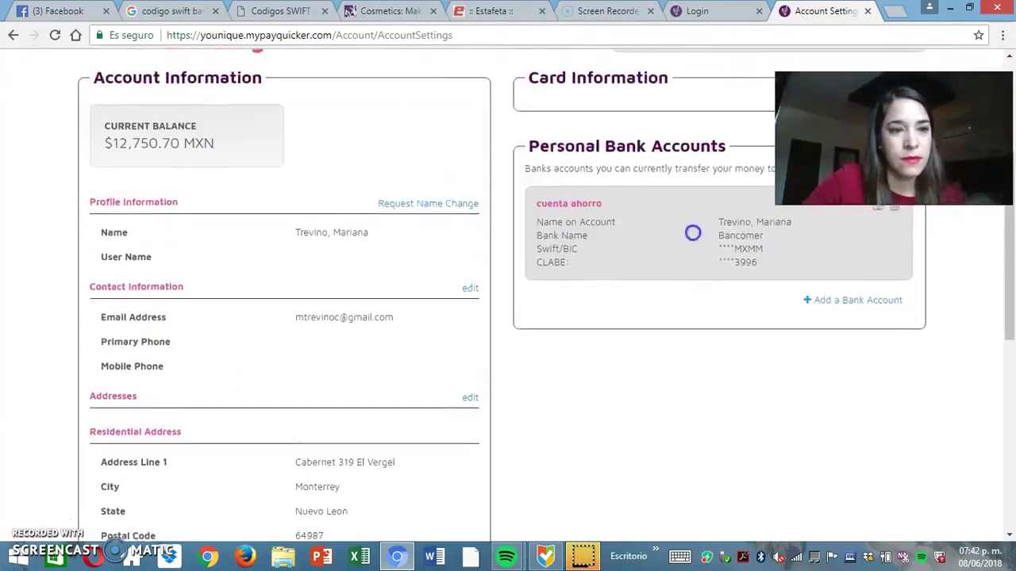
scroll(693, 232, down, 5)
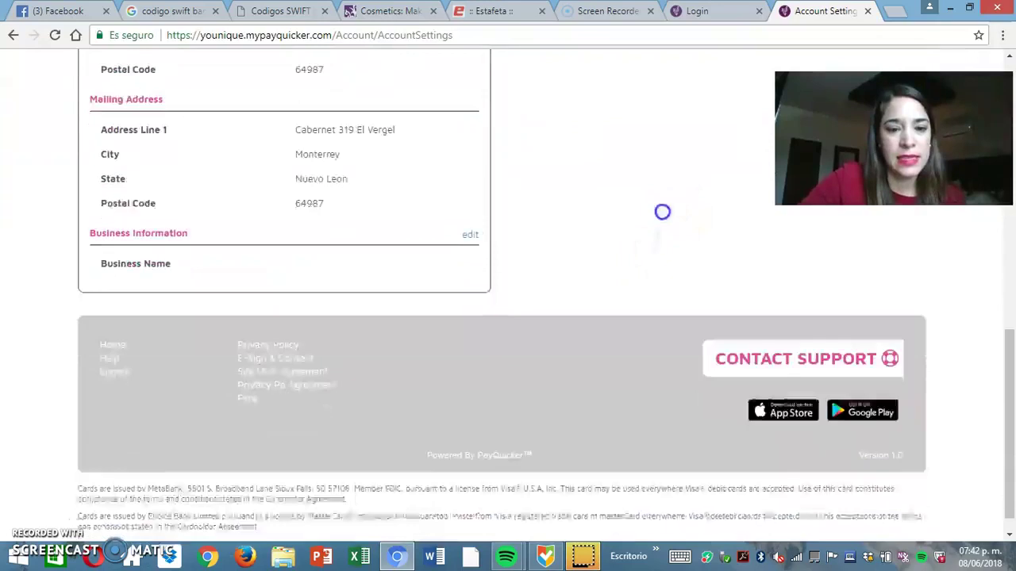
scroll(657, 247, up, 6)
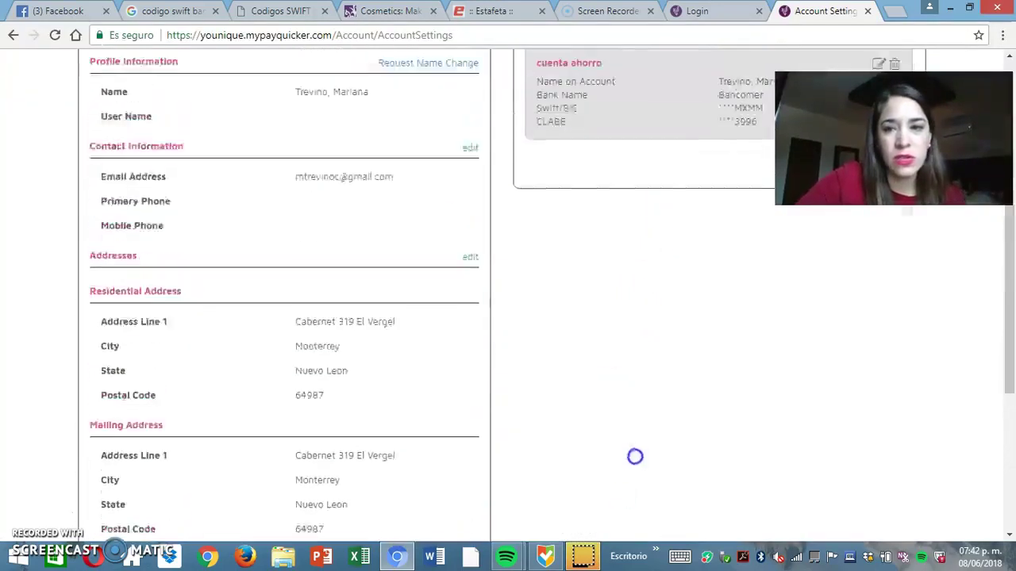
scroll(636, 455, up, 2)
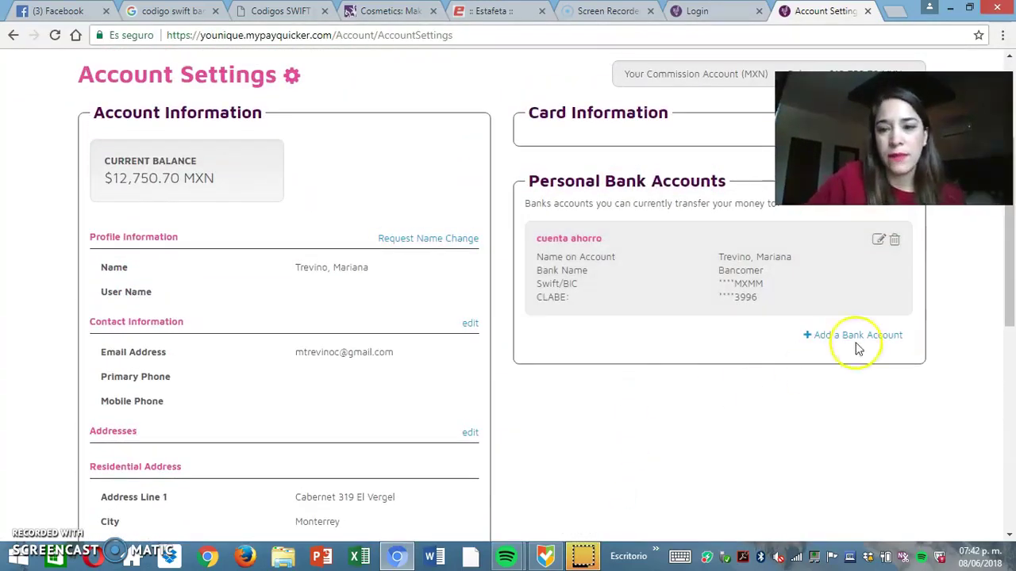
- Start adding a bank account and go through its Account Nickname, Bank Name, CLABE and Swift/BIC fields
click(857, 346)
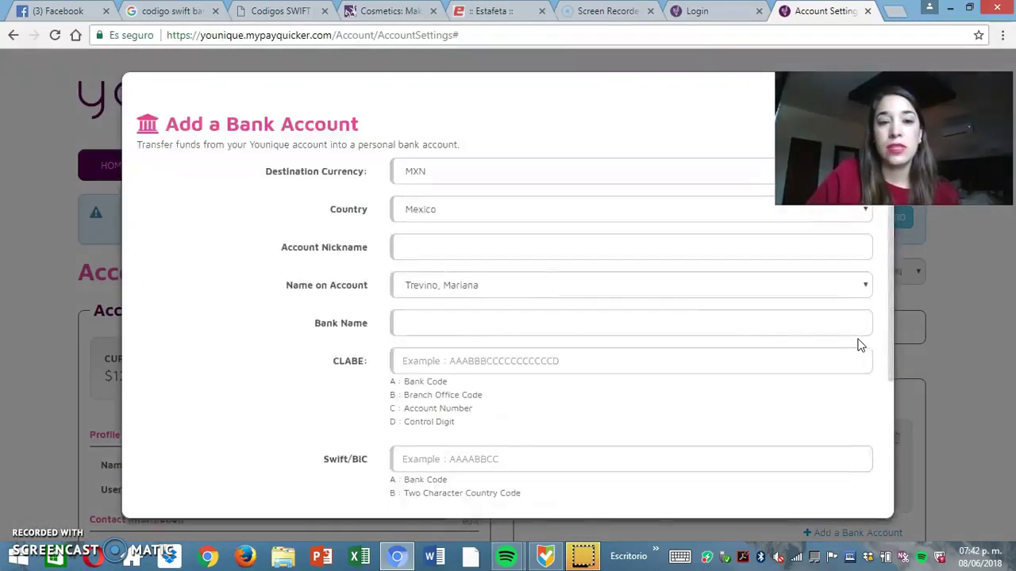
click(536, 255)
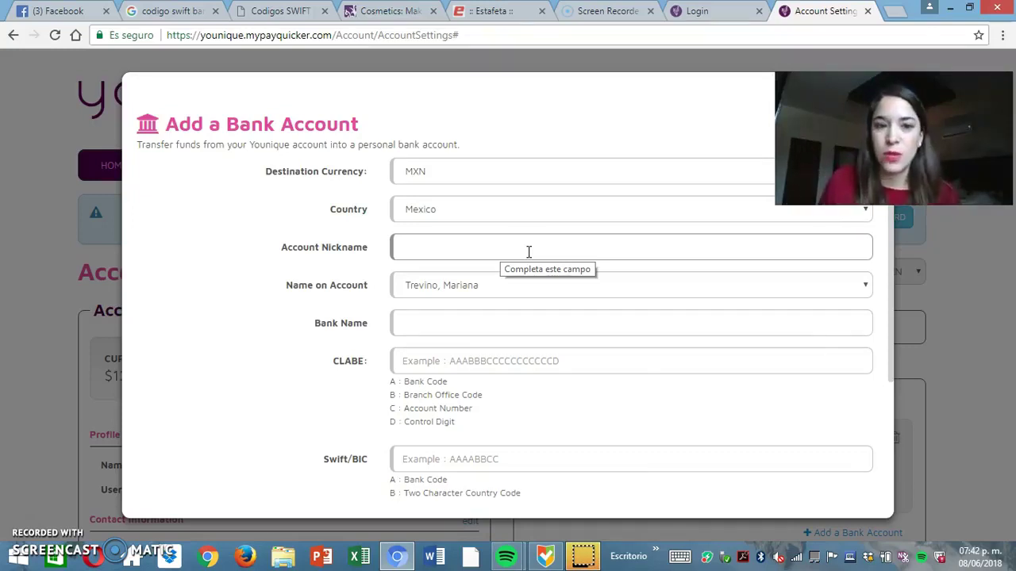
click(517, 324)
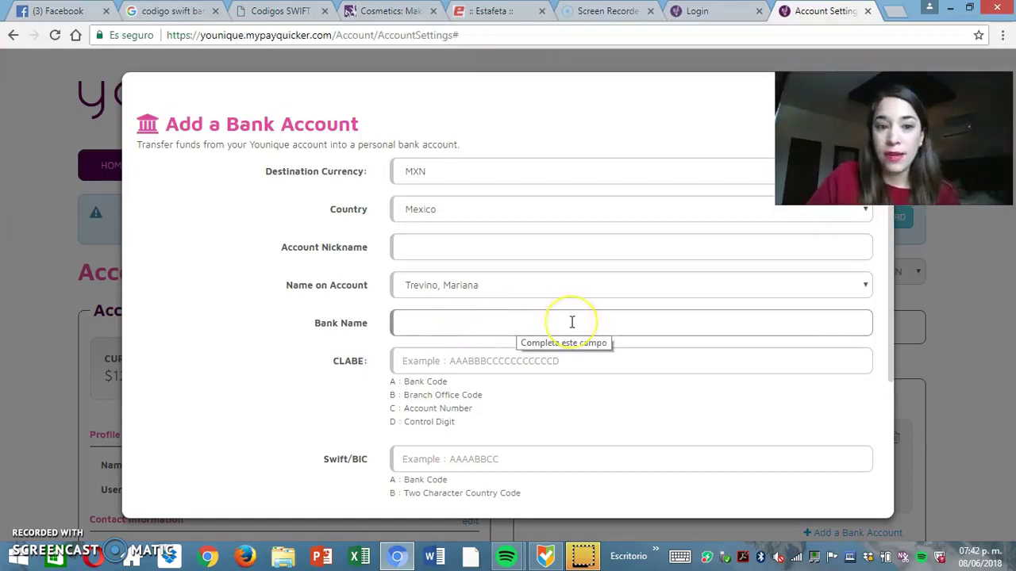
click(586, 361)
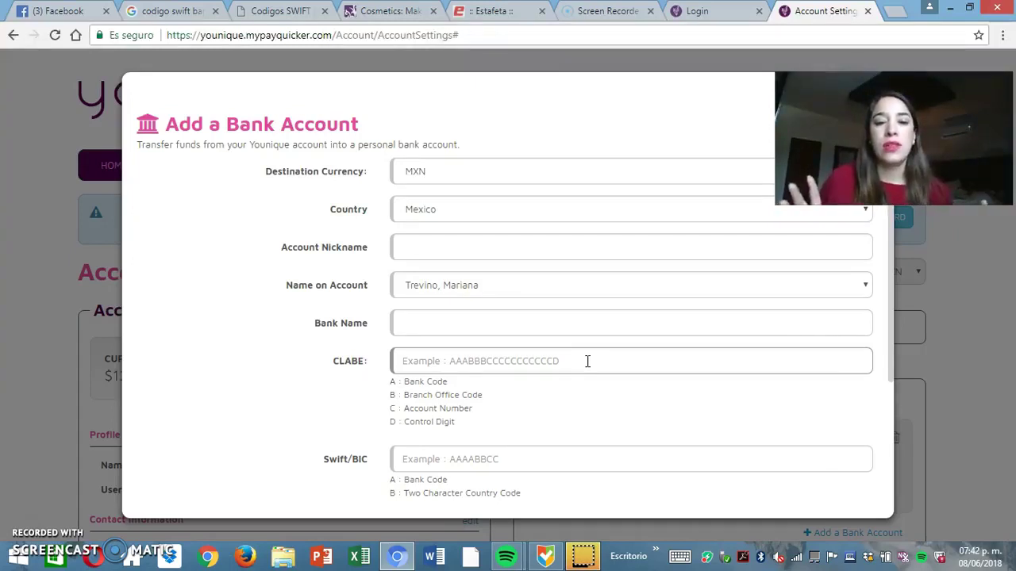
click(550, 381)
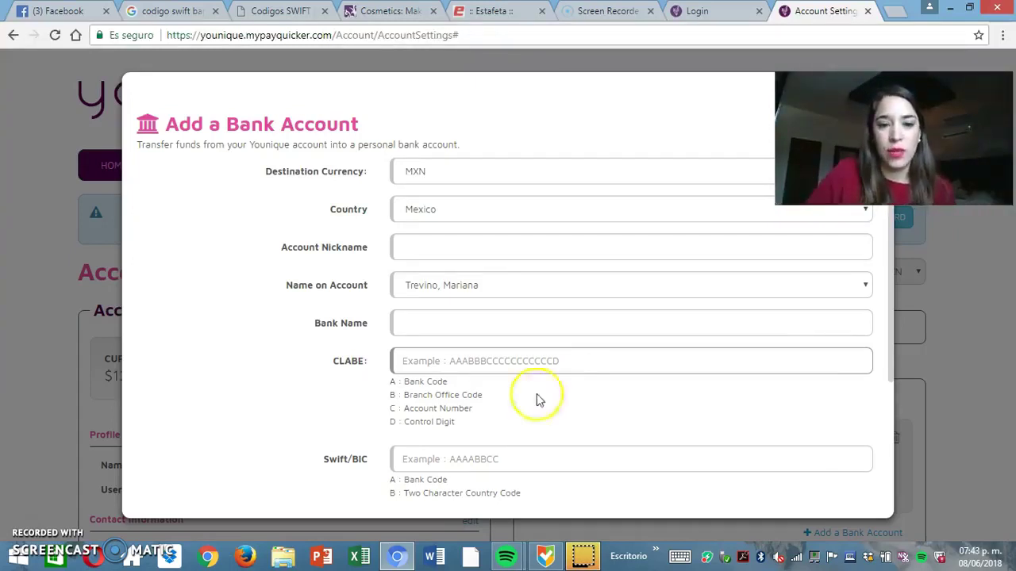
click(499, 411)
click(495, 460)
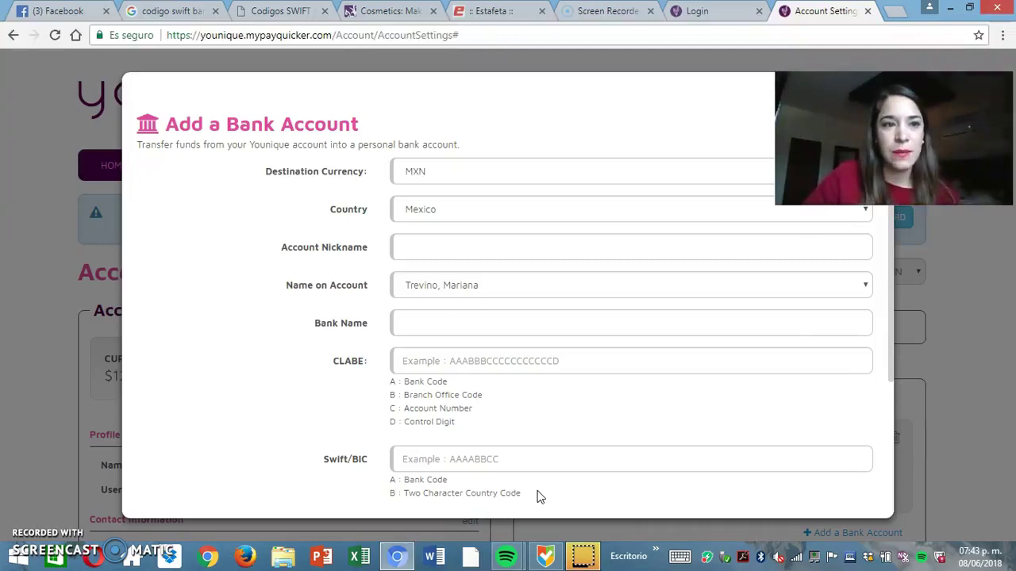
click(342, 225)
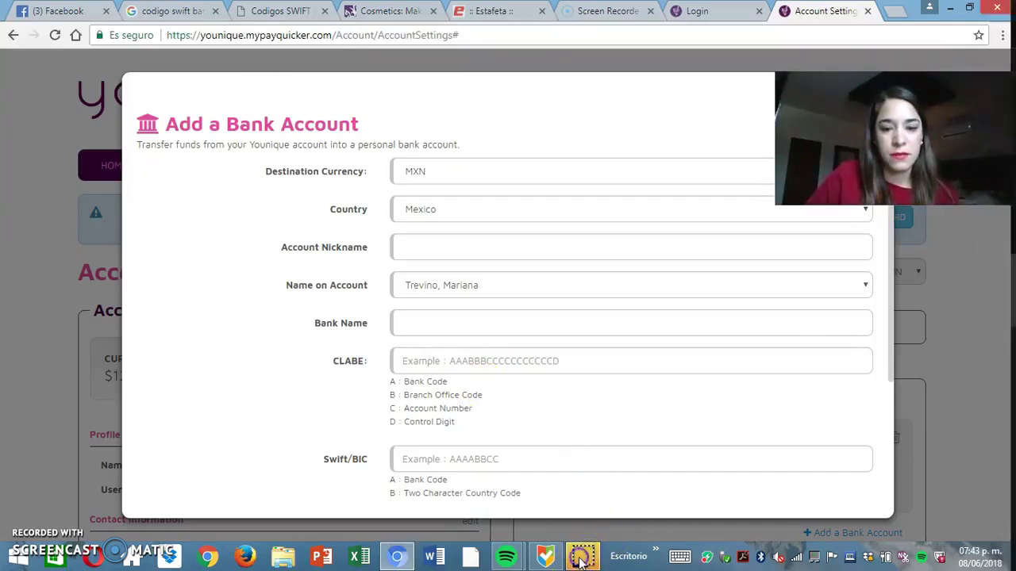
- Go to the "codigo swift bancos mexico" search results and open the "Códigos SWIFT de bancos en México" page
mouse_move(582, 562)
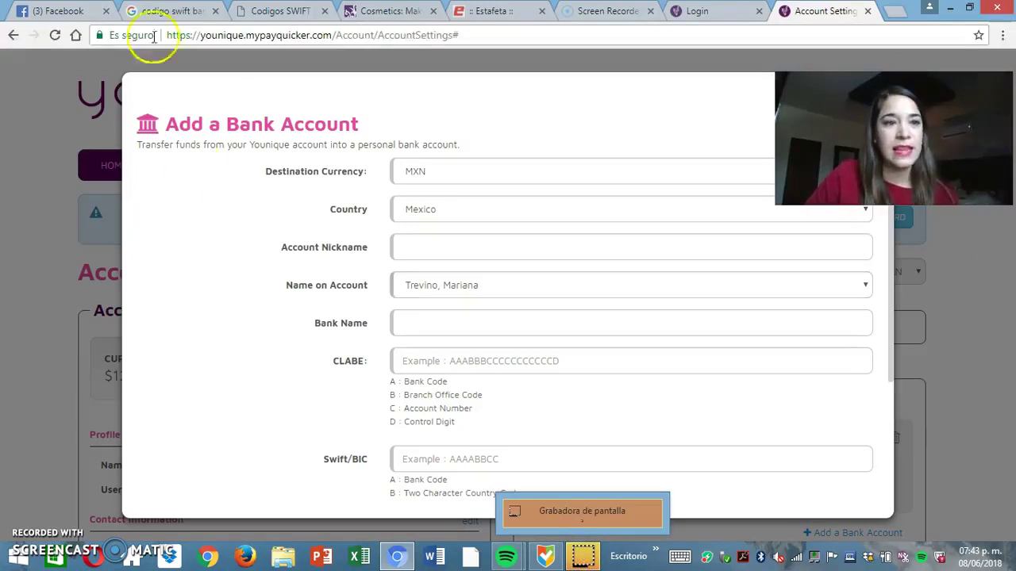
click(171, 11)
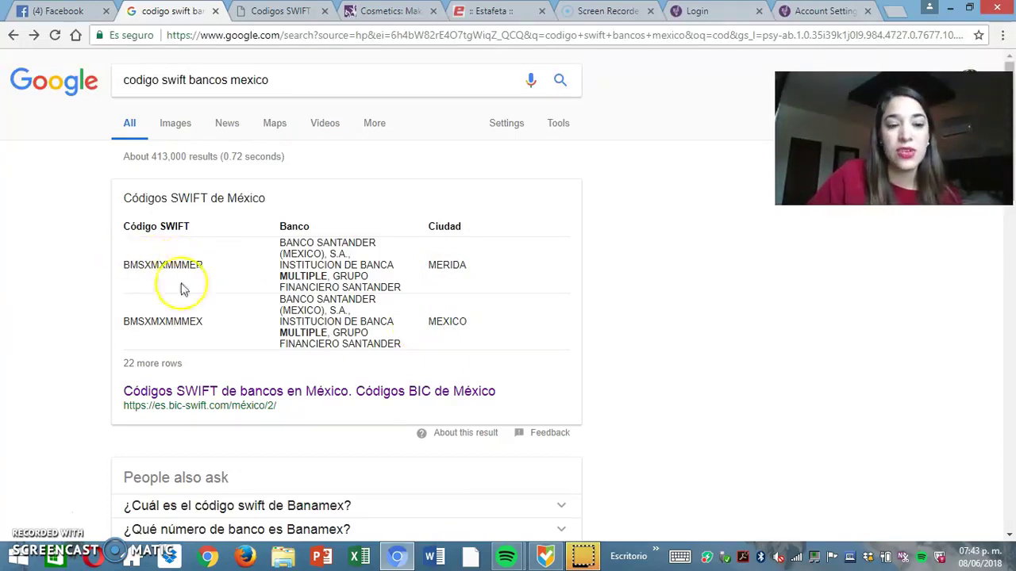
right_click(258, 396)
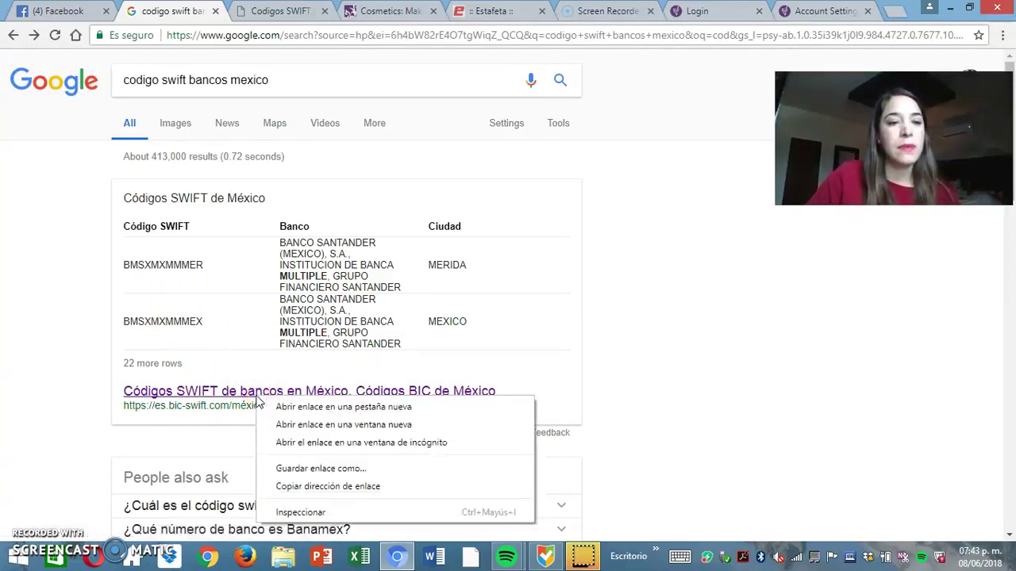
key(Escape)
click(258, 397)
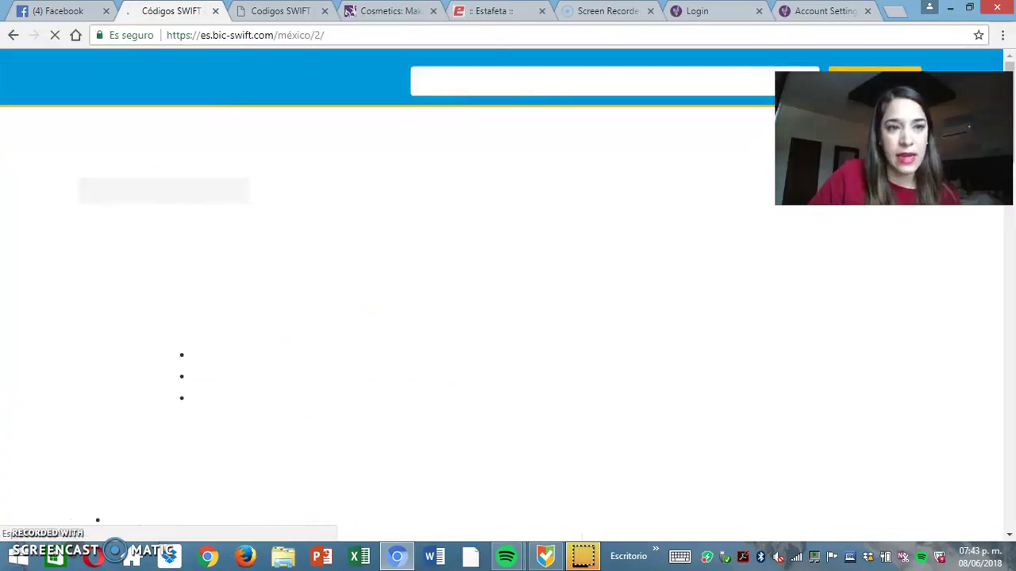
- Examine the list of SWIFT codes for Mexican banks on codigosswift.com
key(ctrl+Tab)
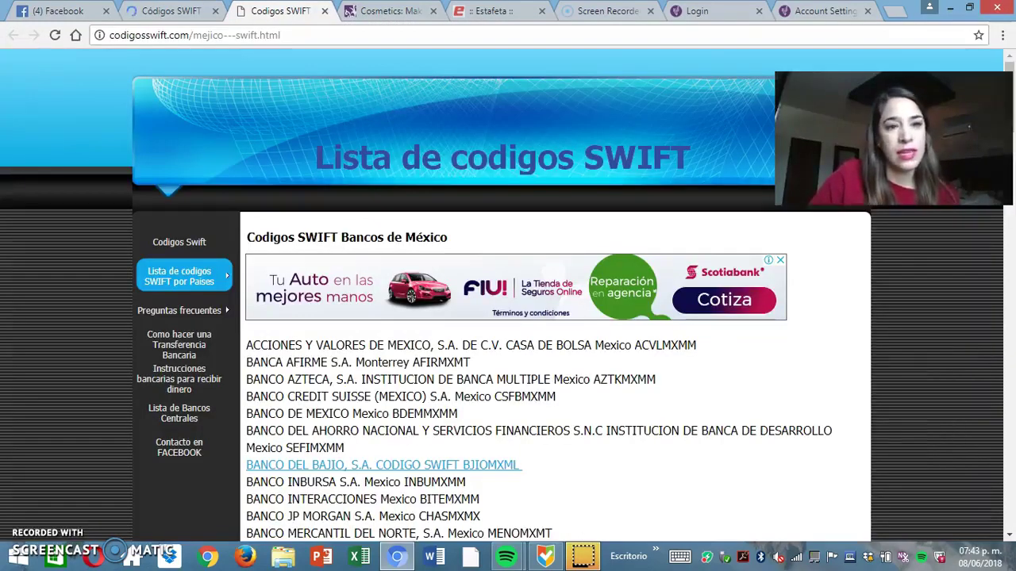
scroll(713, 232, down, 5)
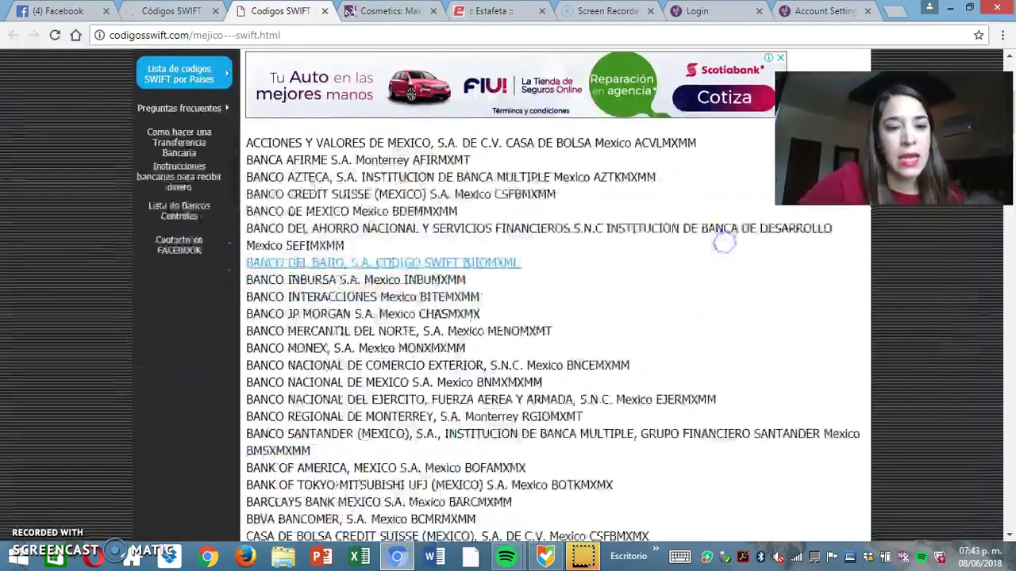
scroll(712, 233, down, 2)
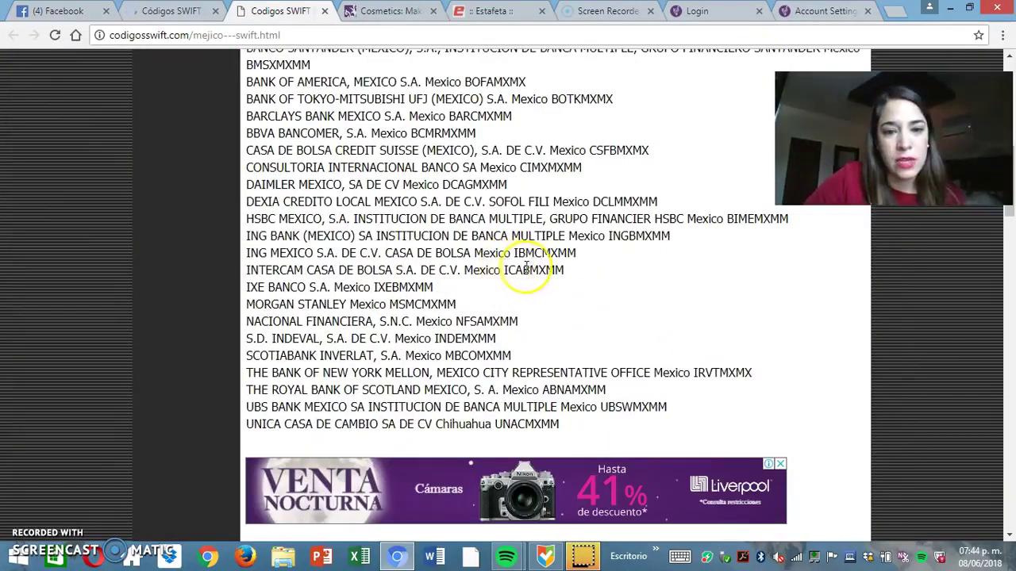
click(564, 271)
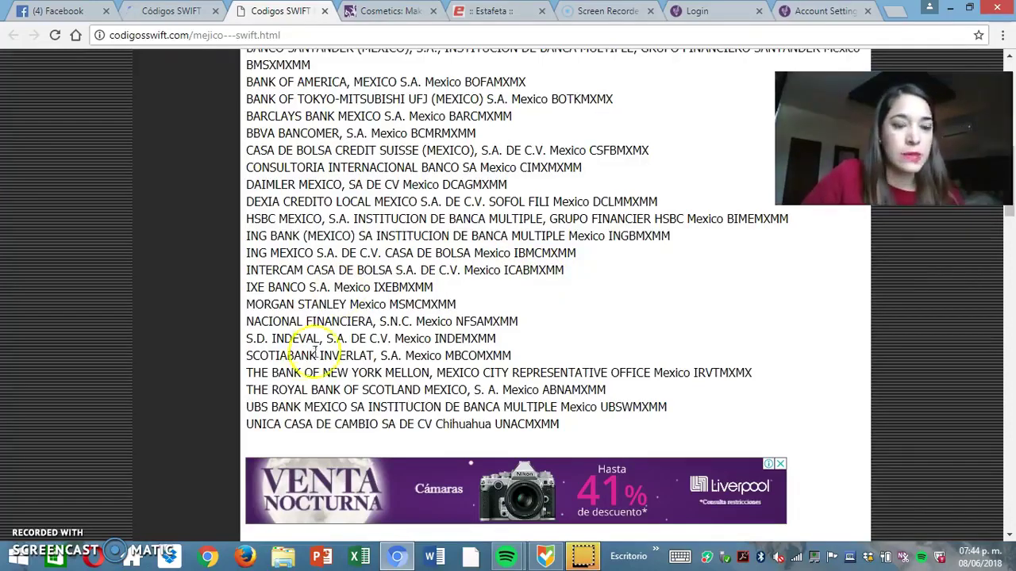
scroll(545, 426, up, 3)
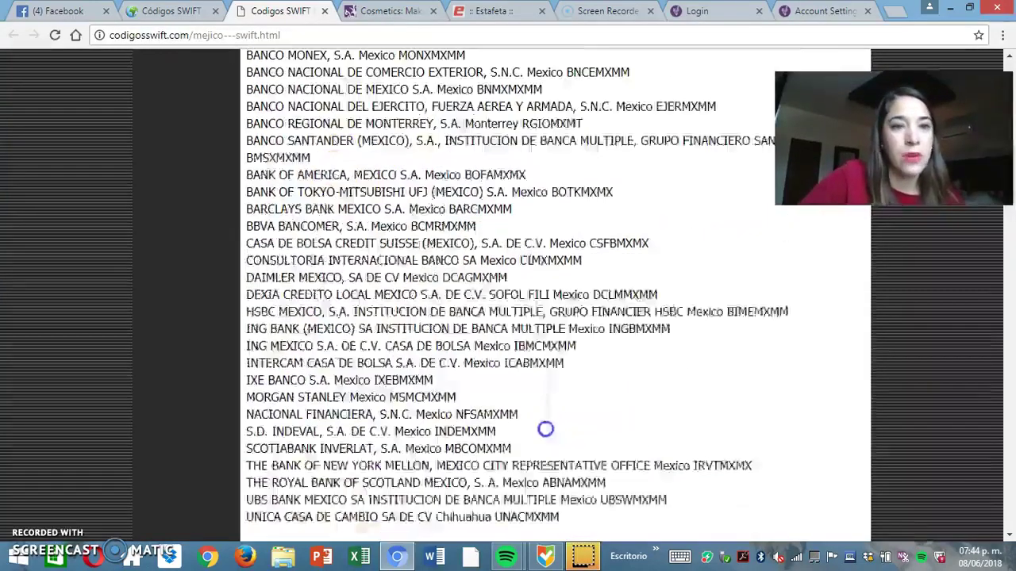
scroll(557, 458, up, 2)
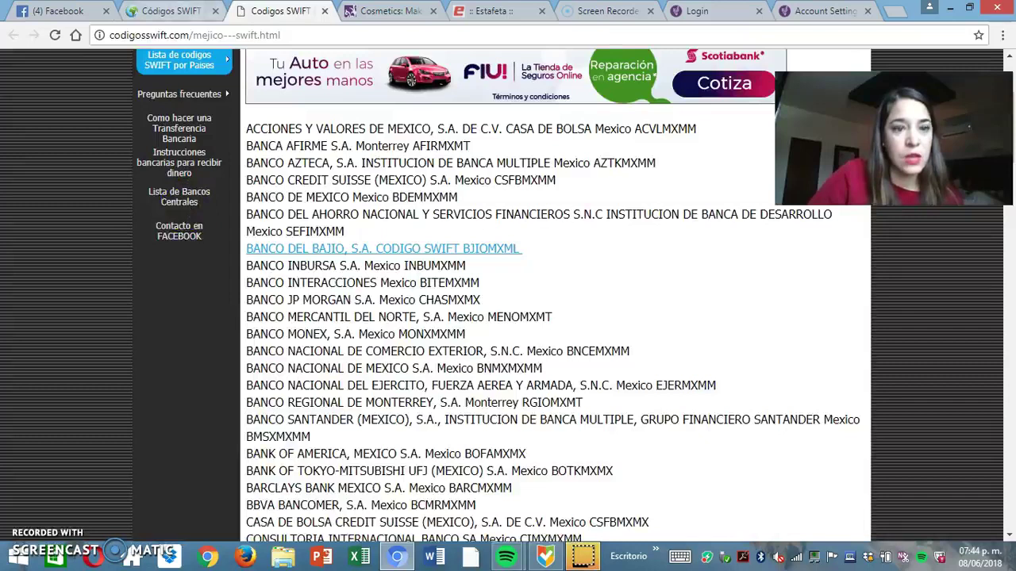
- Look through the BicSwift list of SWIFT codes for Mexican banks, and return to the codigosswift.com list
key(ctrl+shift+Tab)
scroll(574, 175, down, 2)
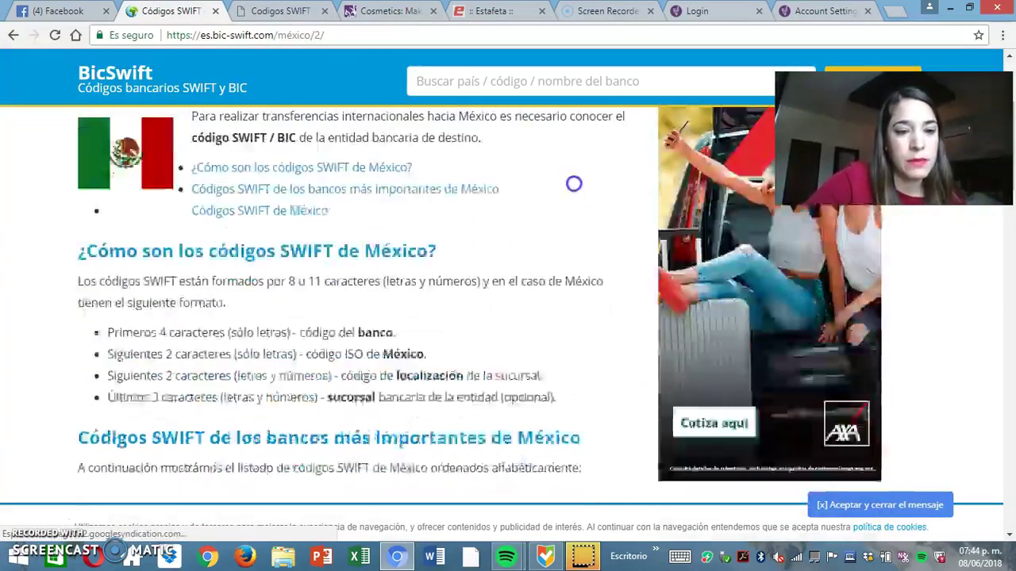
scroll(574, 185, down, 8)
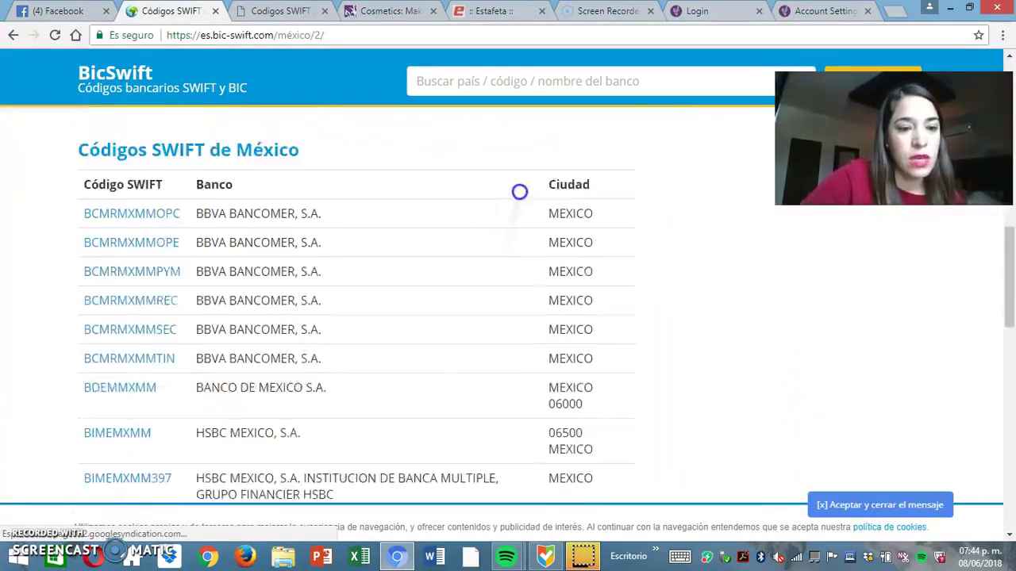
scroll(463, 437, down, 1)
scroll(455, 437, up, 1)
scroll(459, 456, down, 2)
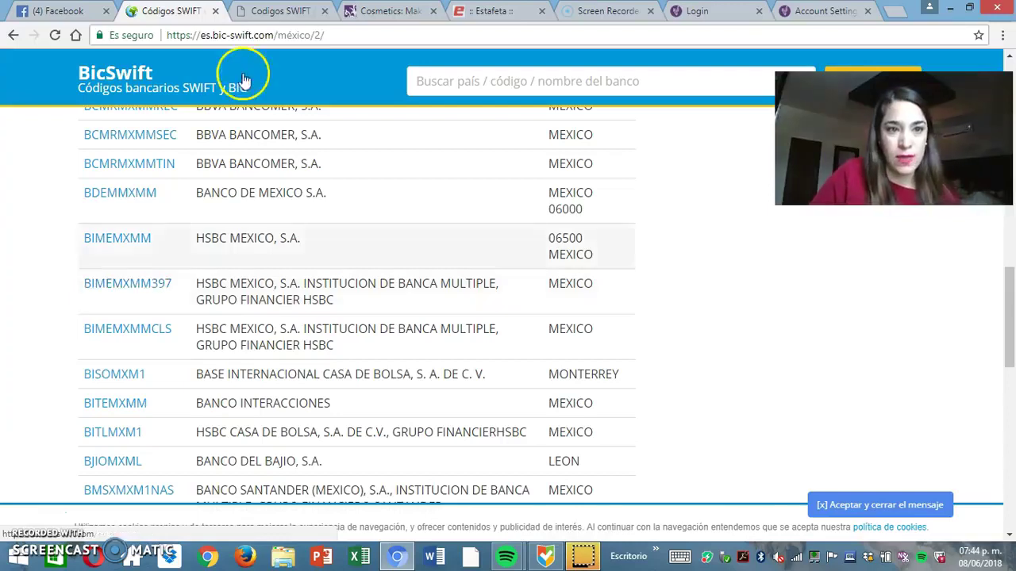
click(274, 11)
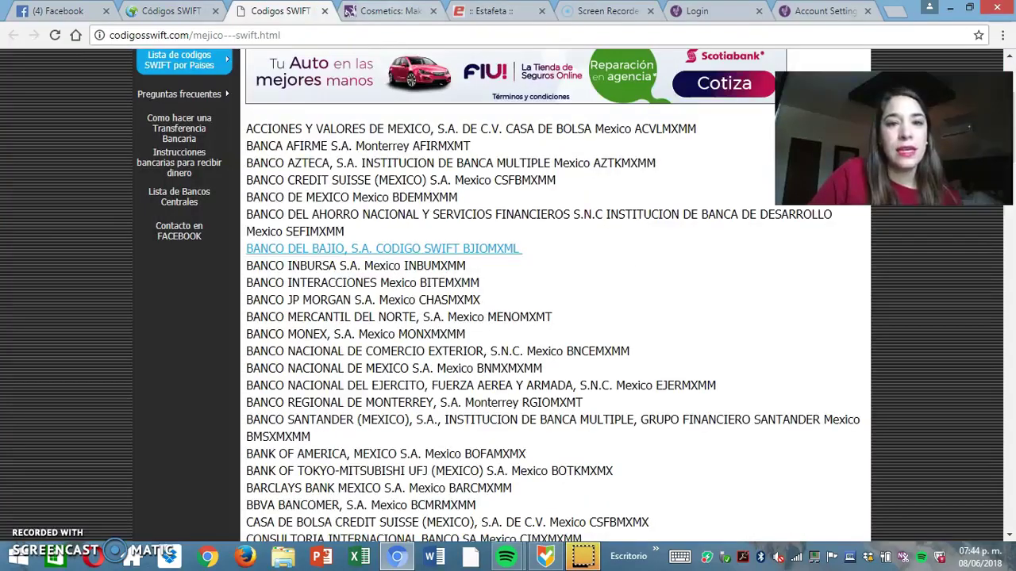
- Return to the PayQuicker account settings and close the Add a Bank Account form without adding an account
click(821, 11)
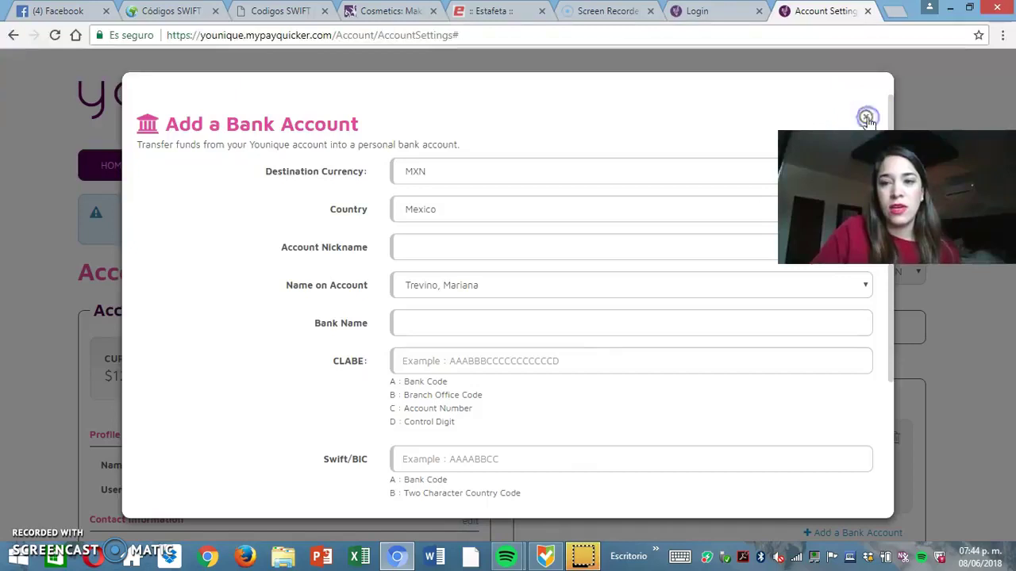
click(867, 118)
mouse_move(1009, 91)
mouse_down()
mouse_move(1011, 320)
mouse_move(1011, 97)
mouse_up()
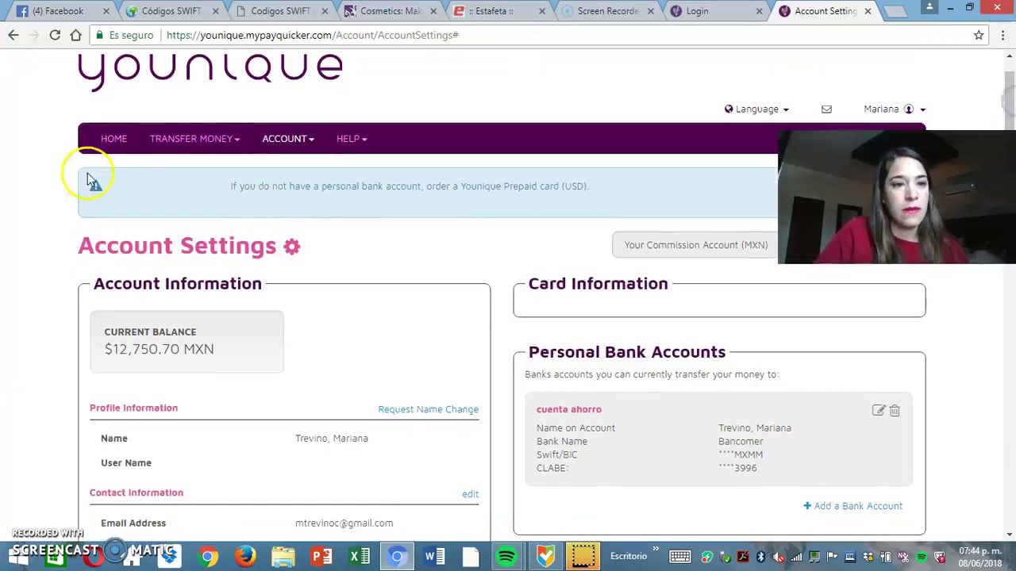
- Start a transfer of 7000 MXN from the commission account to the "cuenta ahorro" bank account
click(200, 140)
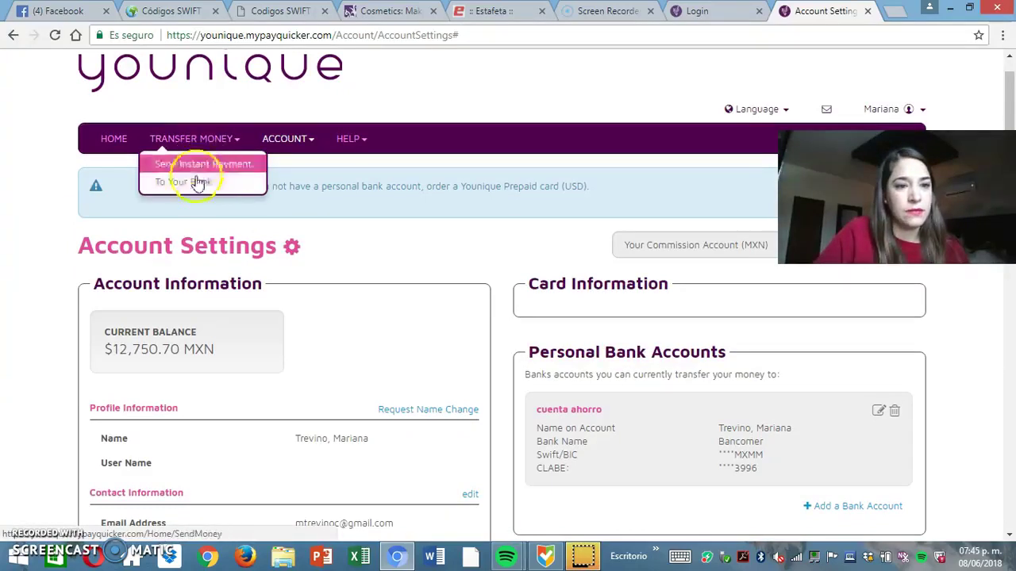
click(195, 183)
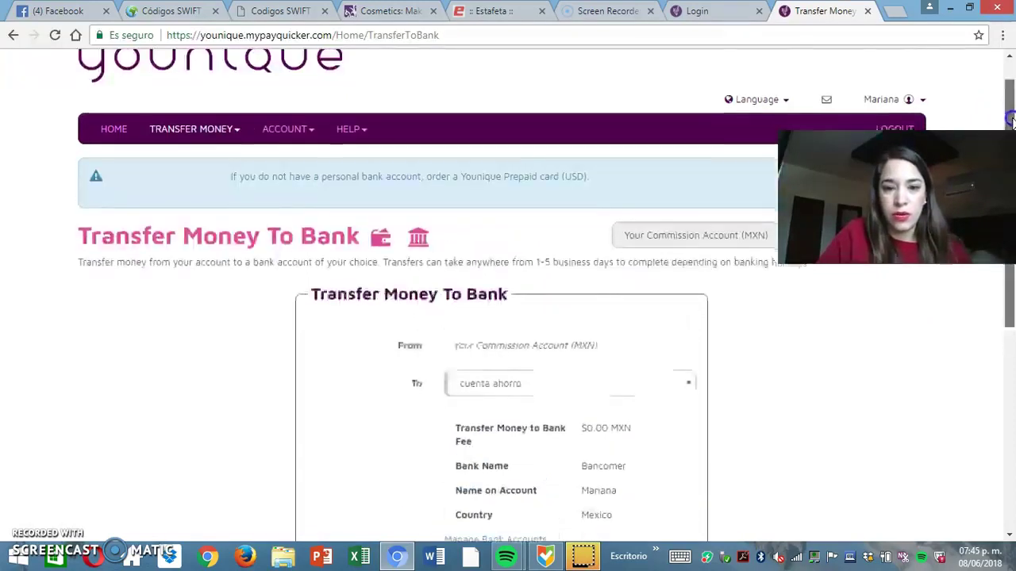
scroll(1010, 112, down, 2)
click(512, 419)
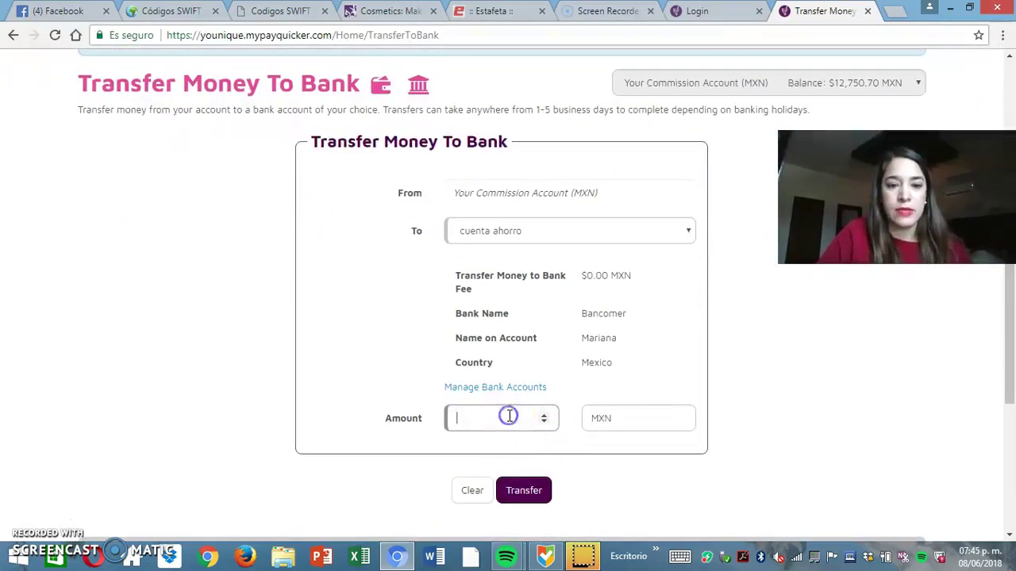
text(7000)
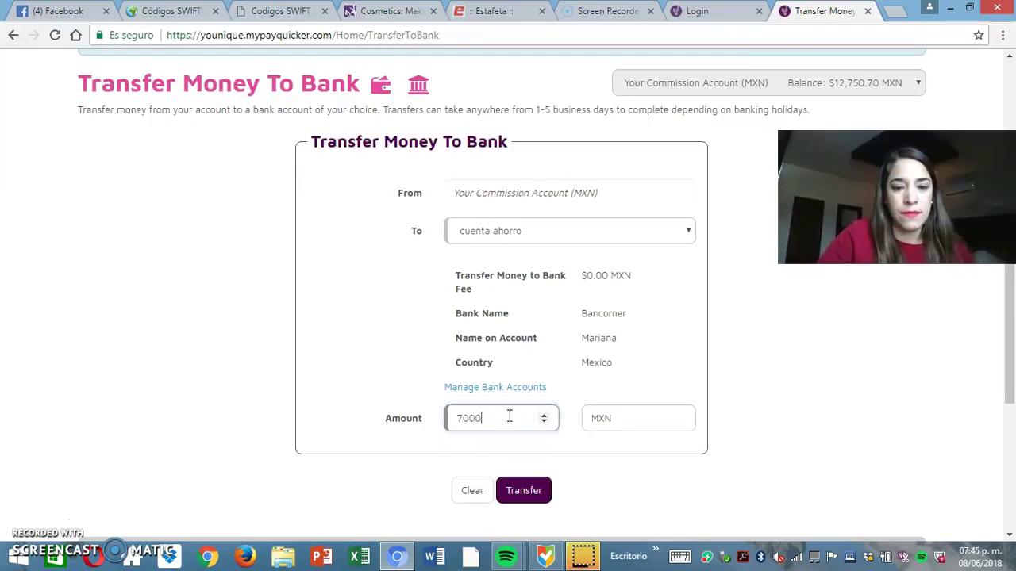
click(525, 489)
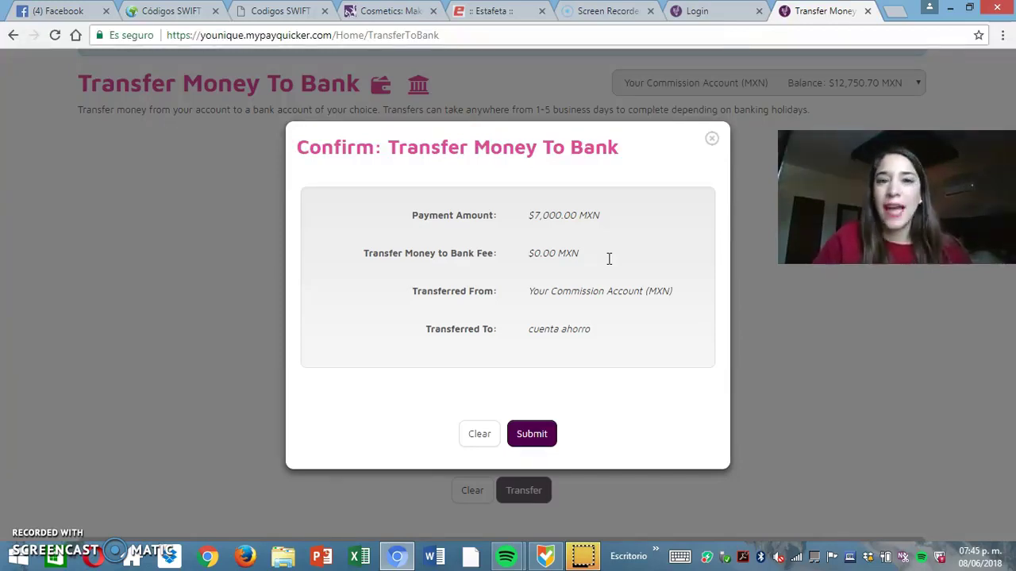
- Submit the bank transfer for processing and go back to the account overview
click(512, 334)
click(527, 432)
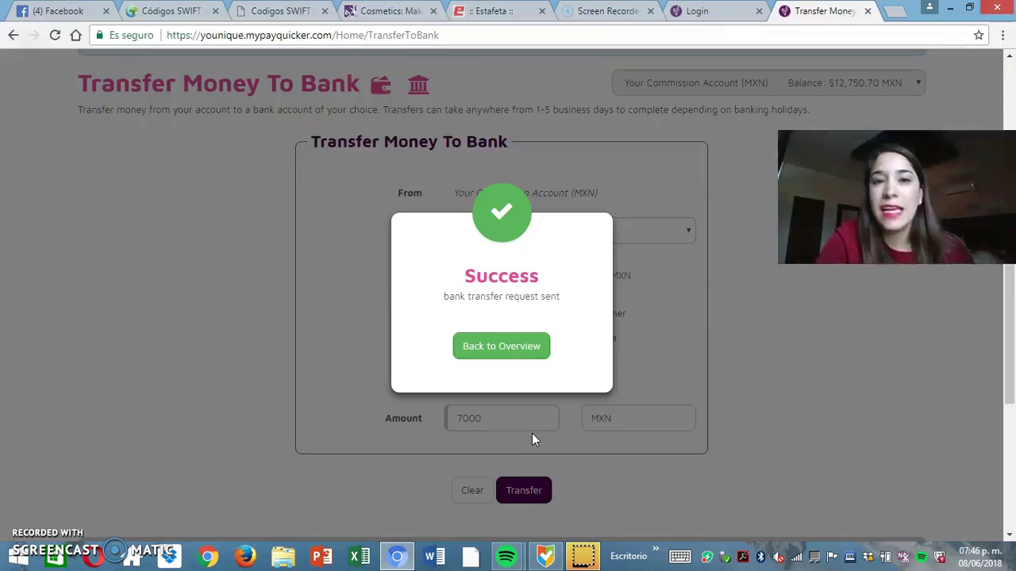
click(524, 355)
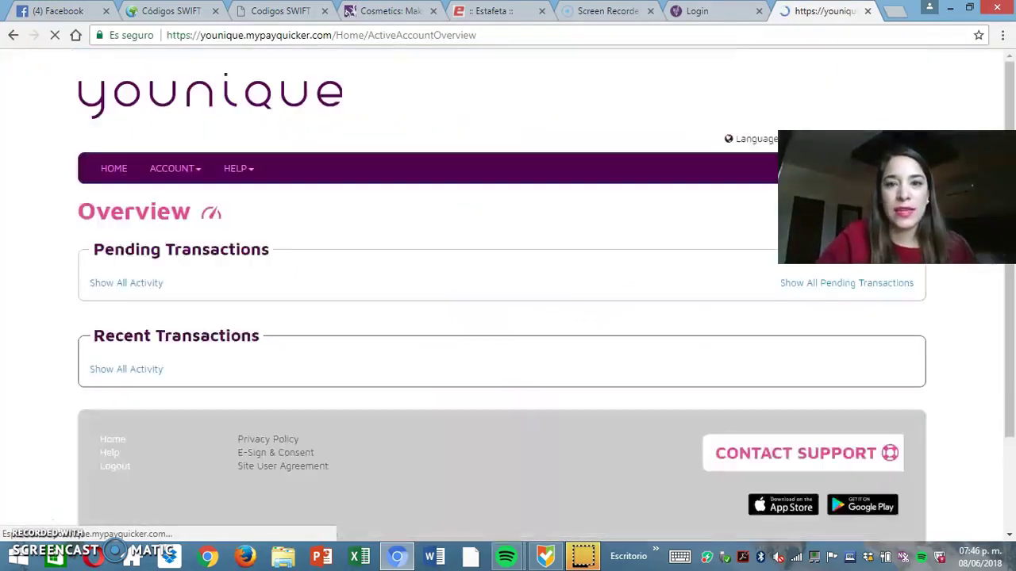
- Switch to the open Younique login page at younique.mypayquicker.com
key(ctrl+shift+Tab)
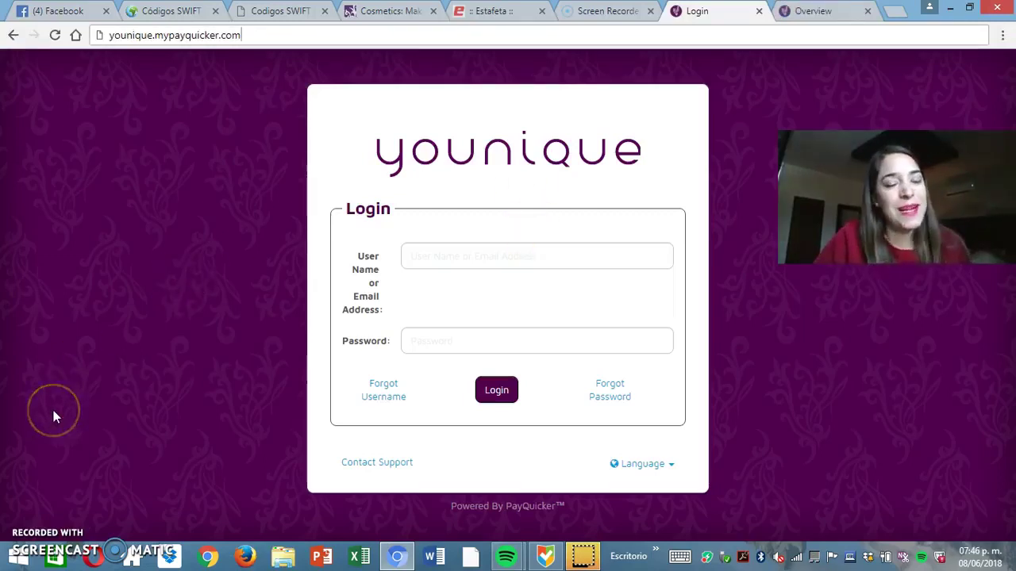
click(32, 494)
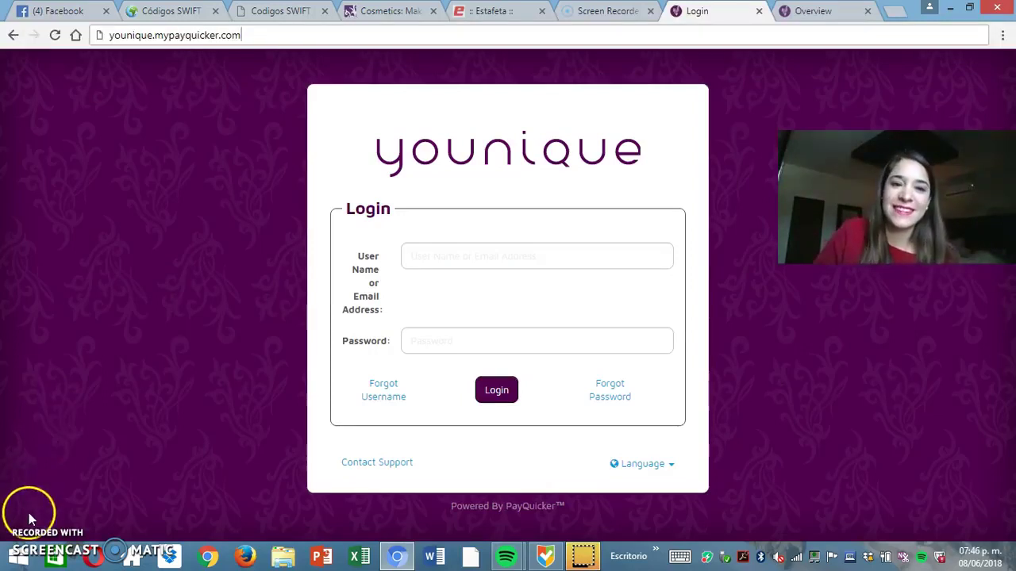